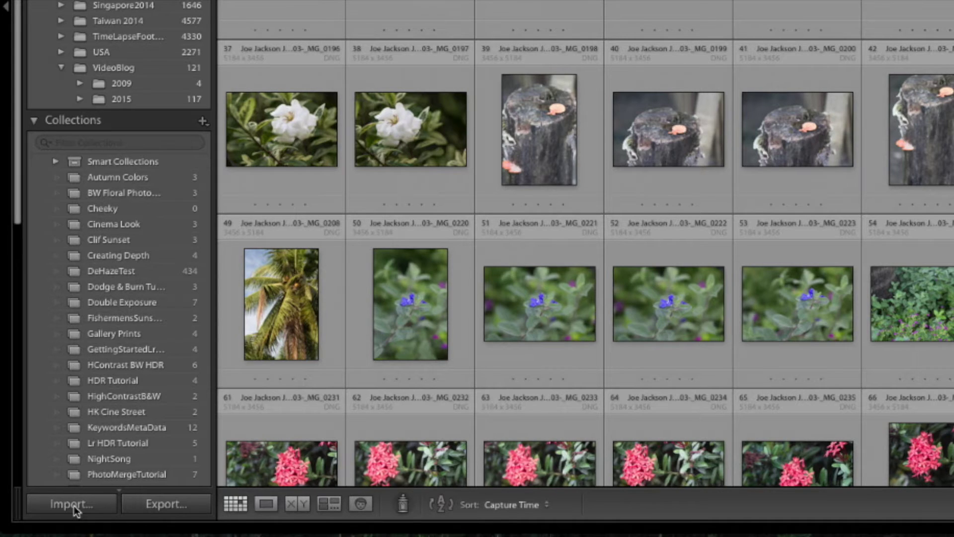
- Start an import with the EOS_DIGITAL card and its 51 photos as the source
click(73, 504)
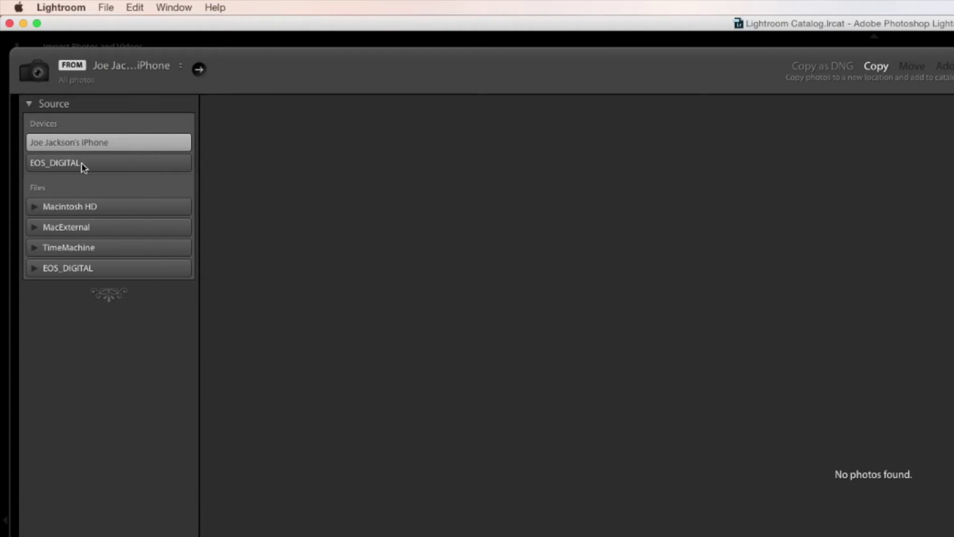
click(83, 167)
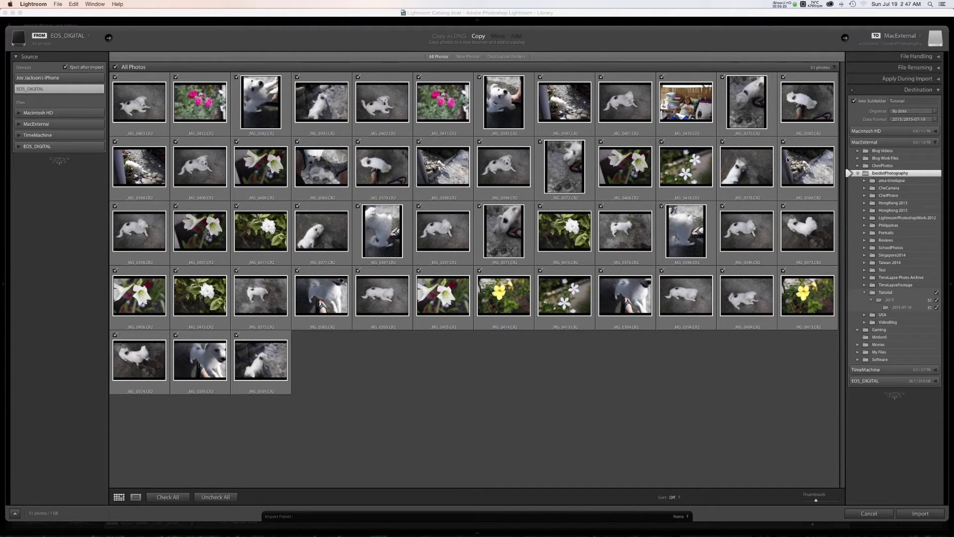
click(937, 57)
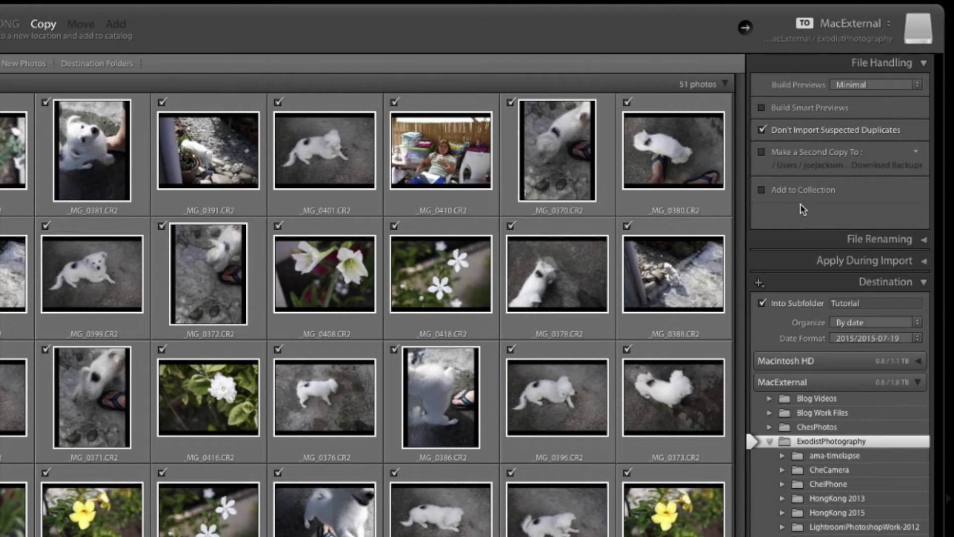
- Switch Add to Collection on and then off again in File Handling
click(765, 193)
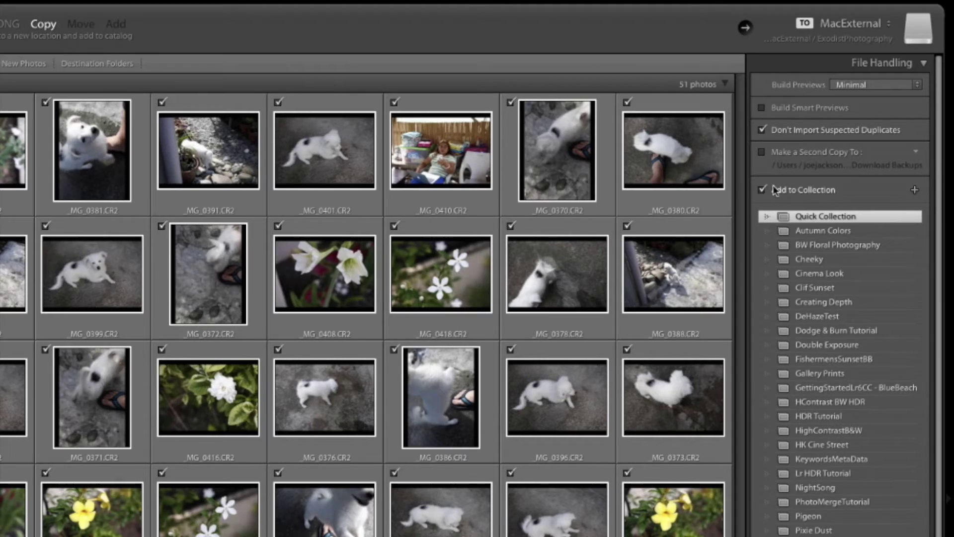
click(761, 190)
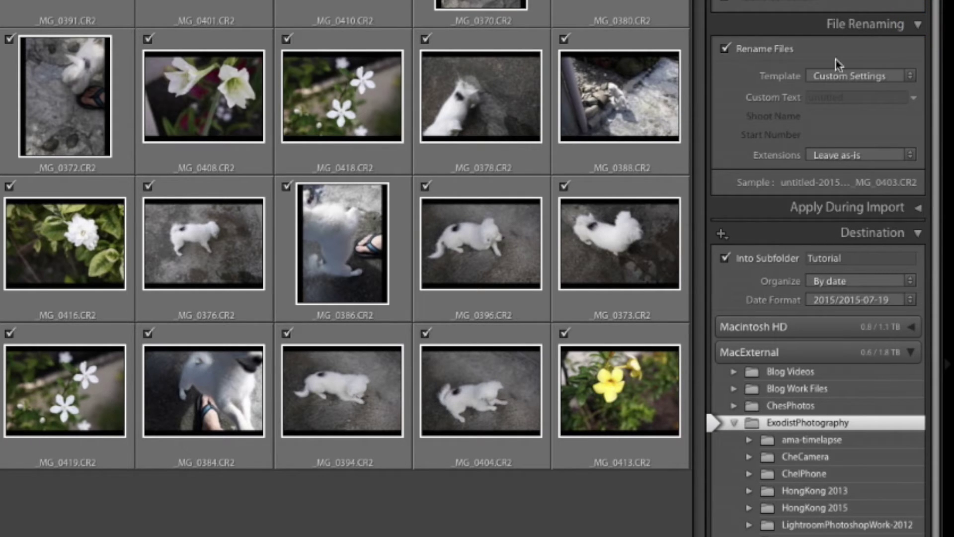
- Leave the filename template unchanged and swap File Renaming for the Apply During Import options
click(897, 77)
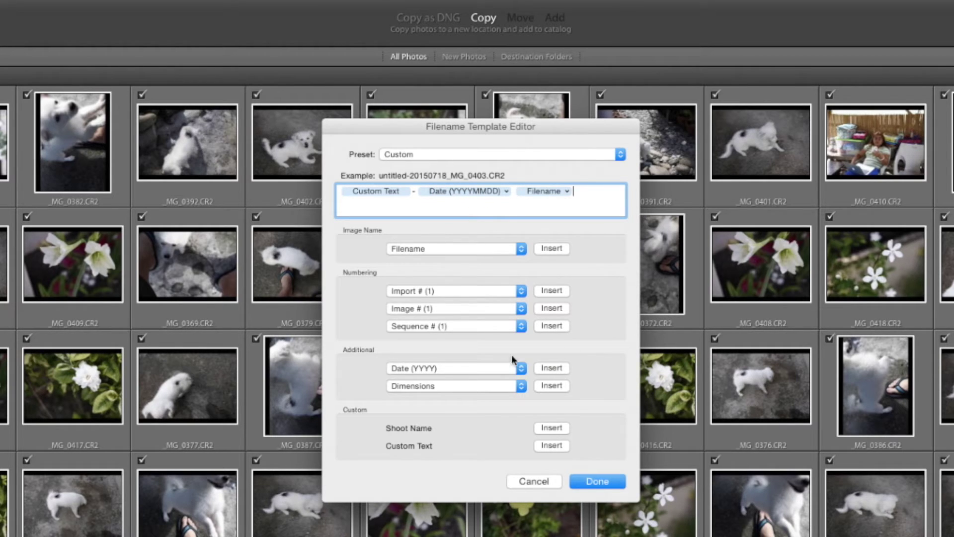
click(542, 483)
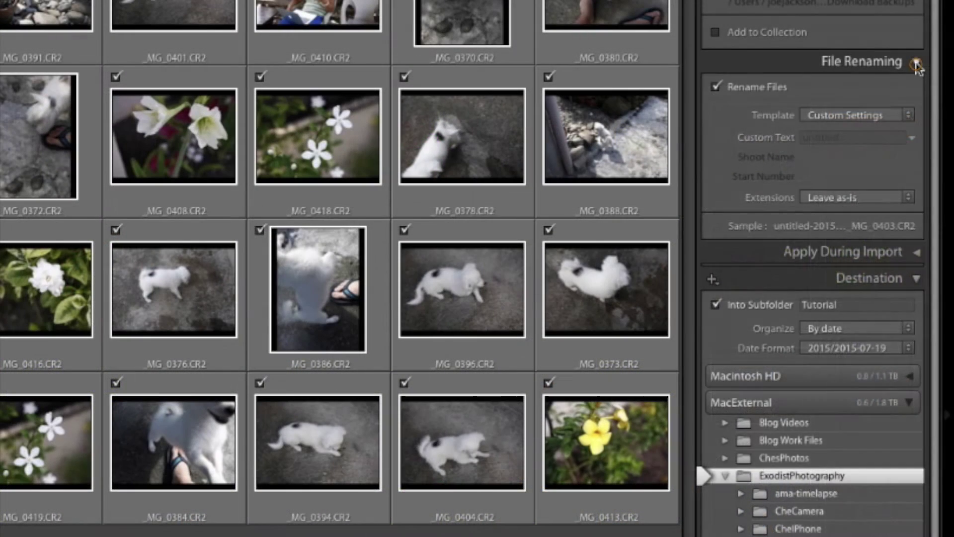
click(919, 61)
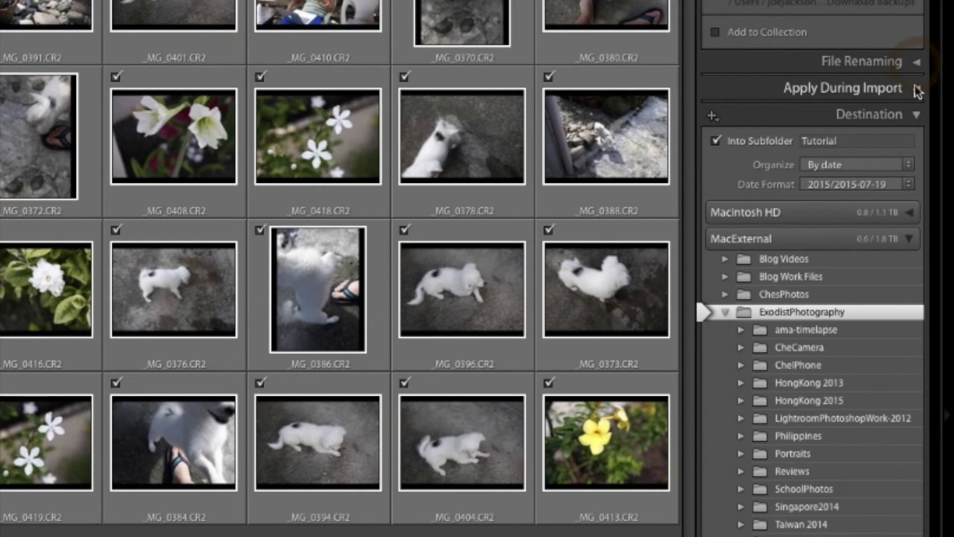
click(917, 89)
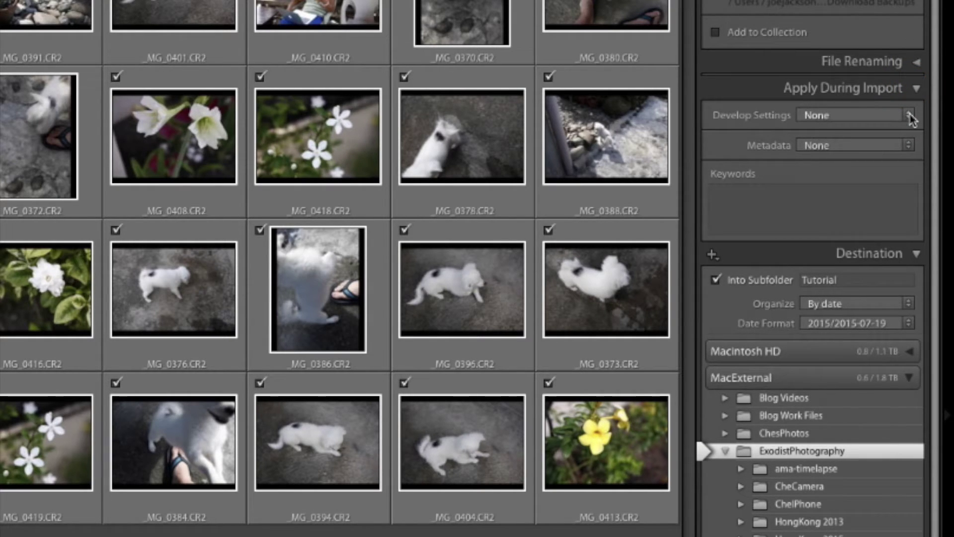
click(910, 116)
mouse_move(835, 211)
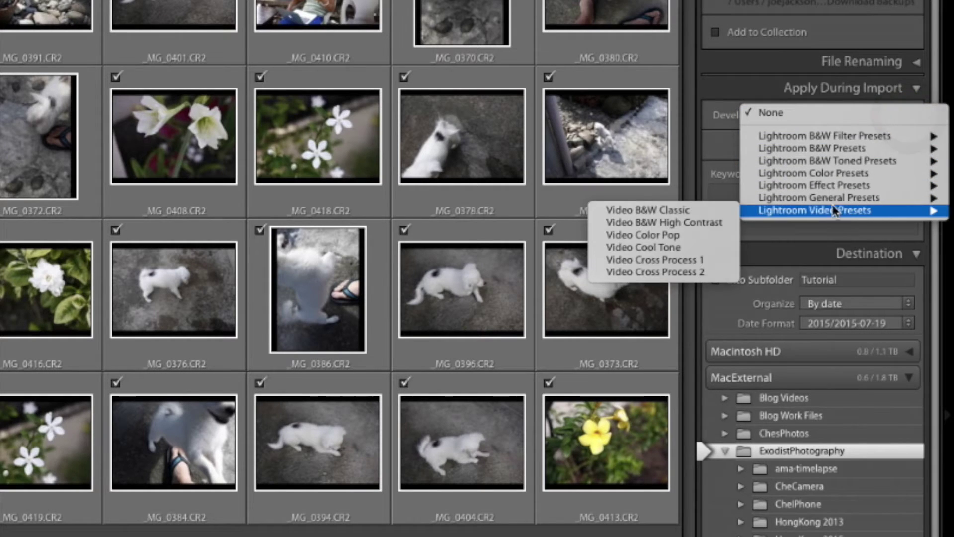
click(716, 144)
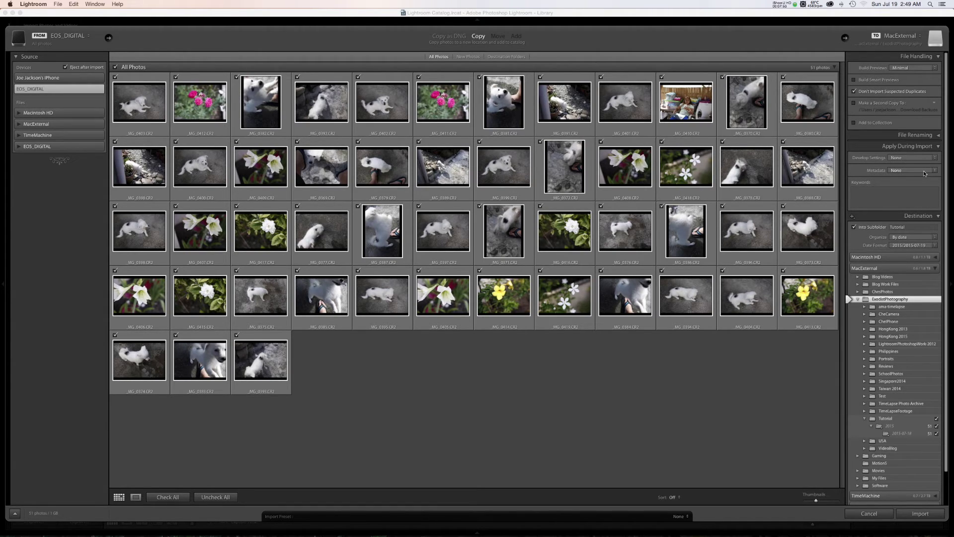
click(938, 148)
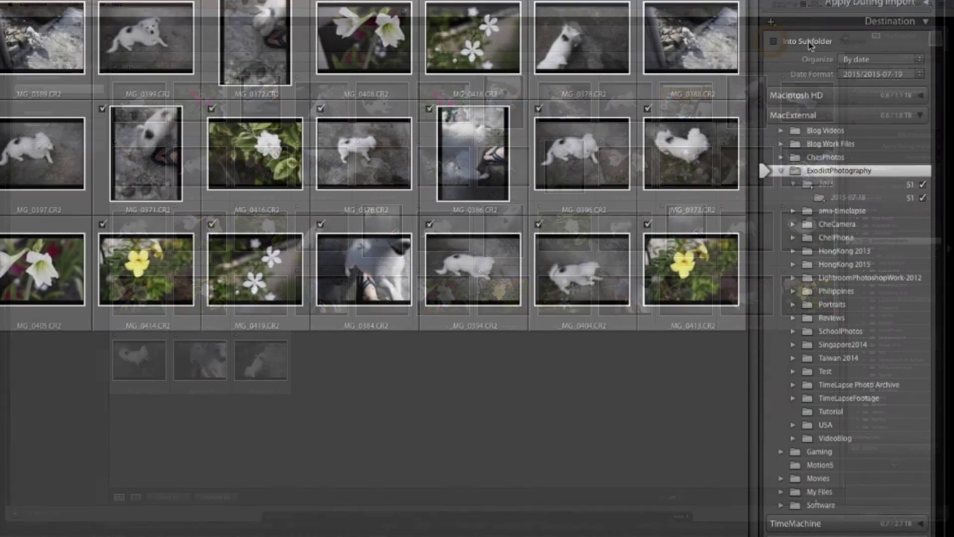
- Toggle Into Subfolder off and back on, and select the 'Tutorial' subfolder name
click(853, 168)
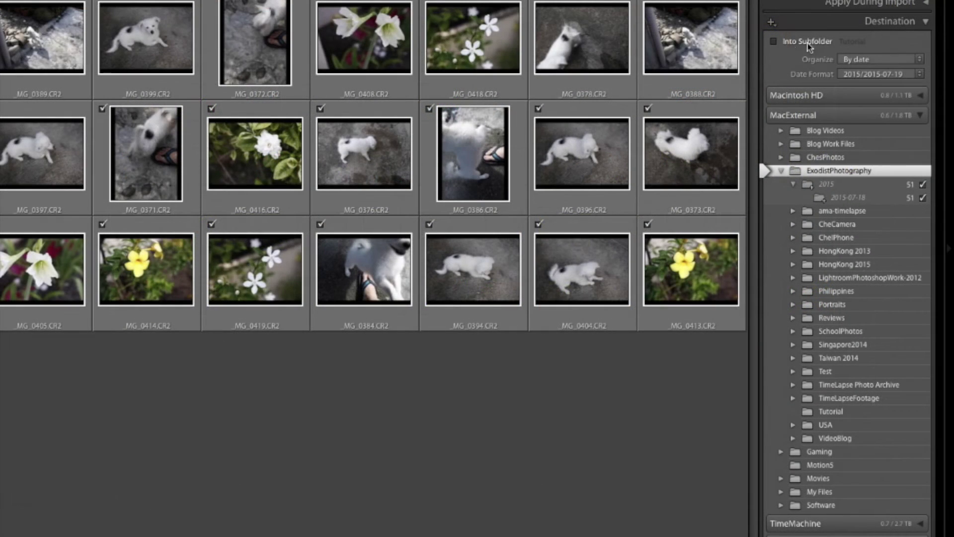
click(774, 42)
double_click(871, 42)
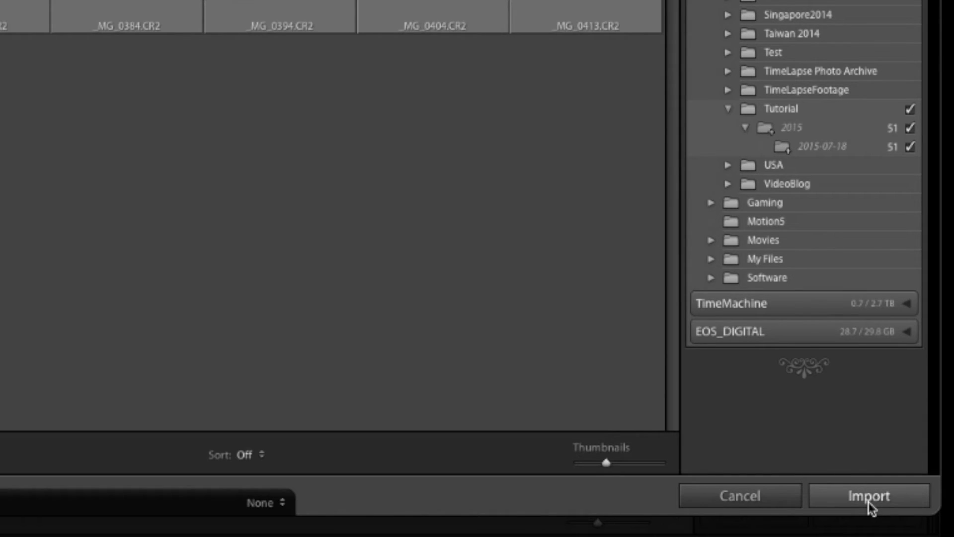
- Import the 51 photos and open the dated folder under Tutorial > 2015
click(869, 504)
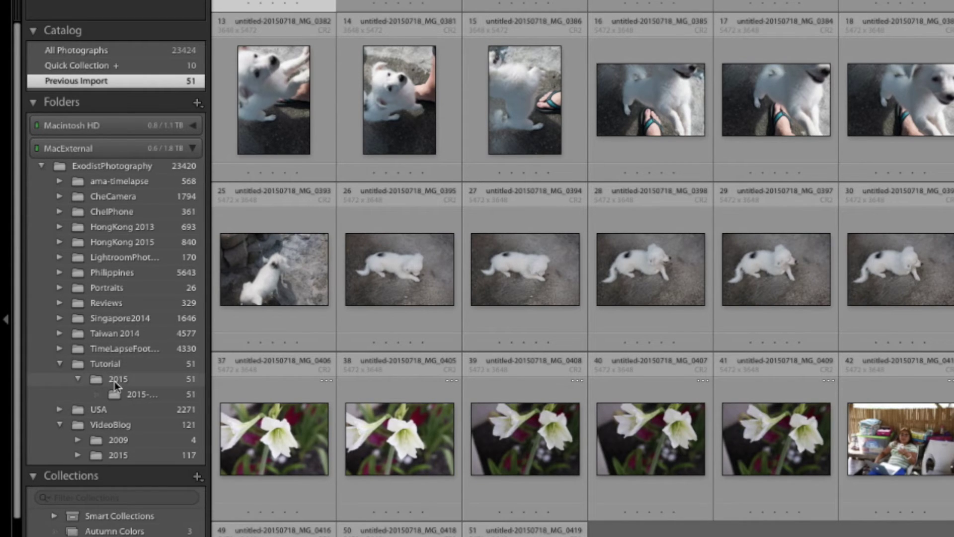
click(134, 395)
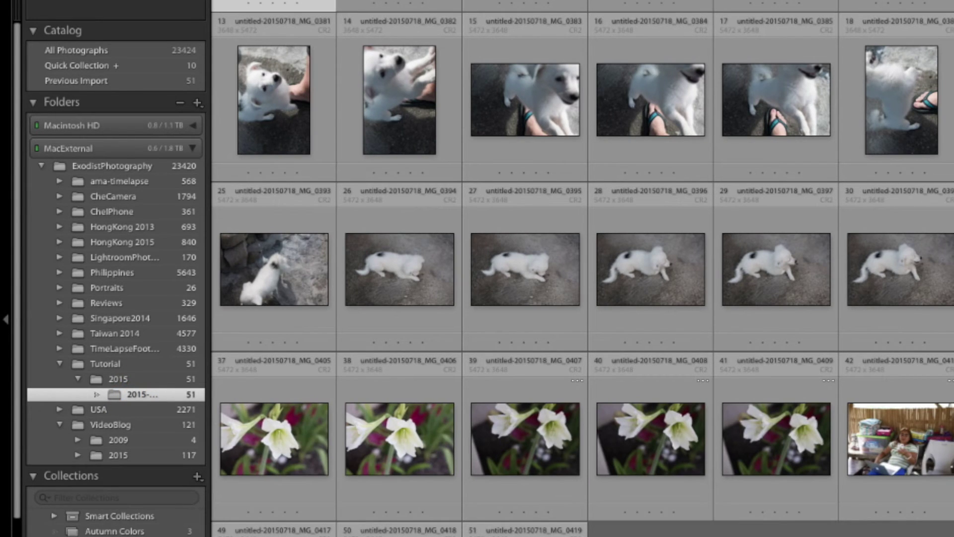
- Browse Previous Import and the dated 2015 folder's 51 photos, then select the dog photos
click(119, 82)
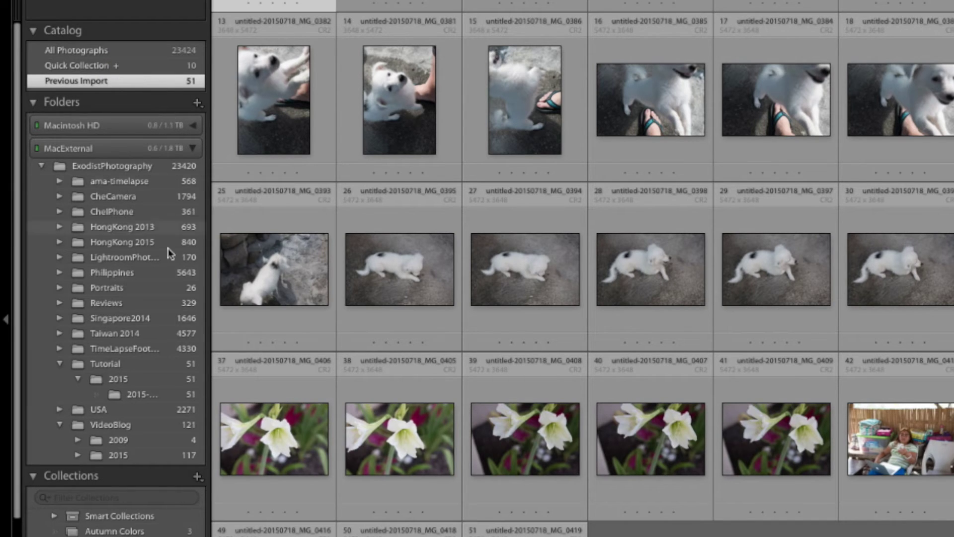
click(152, 394)
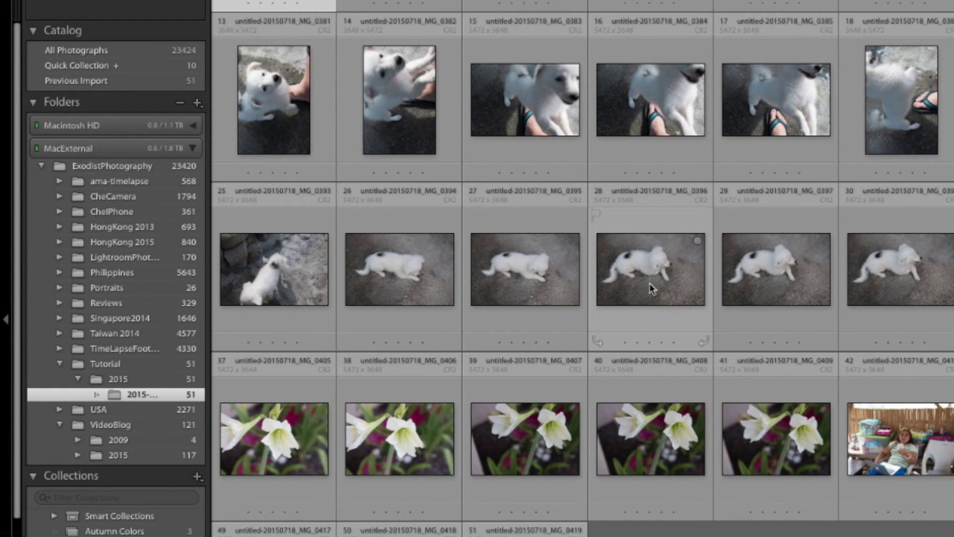
click(135, 396)
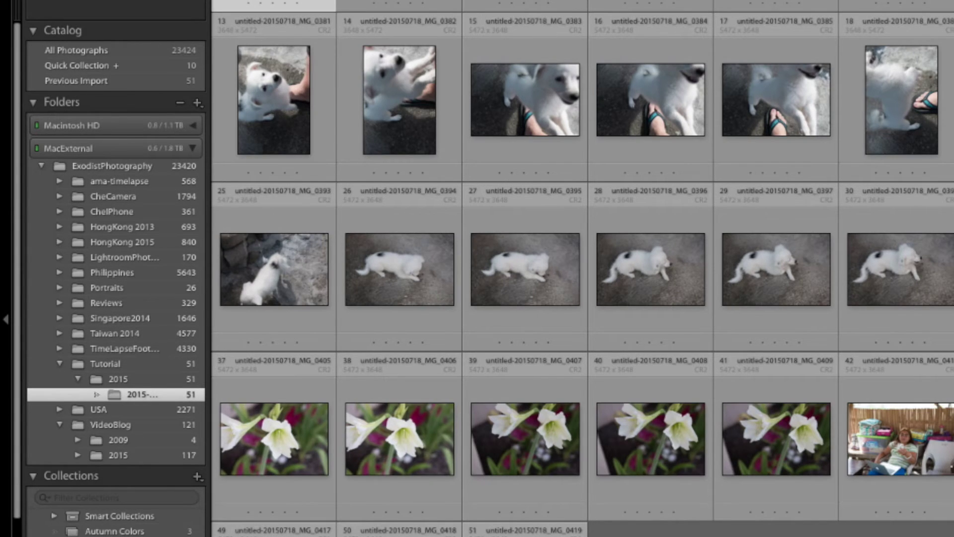
scroll(153, 472, down, 2)
scroll(153, 472, down, 3)
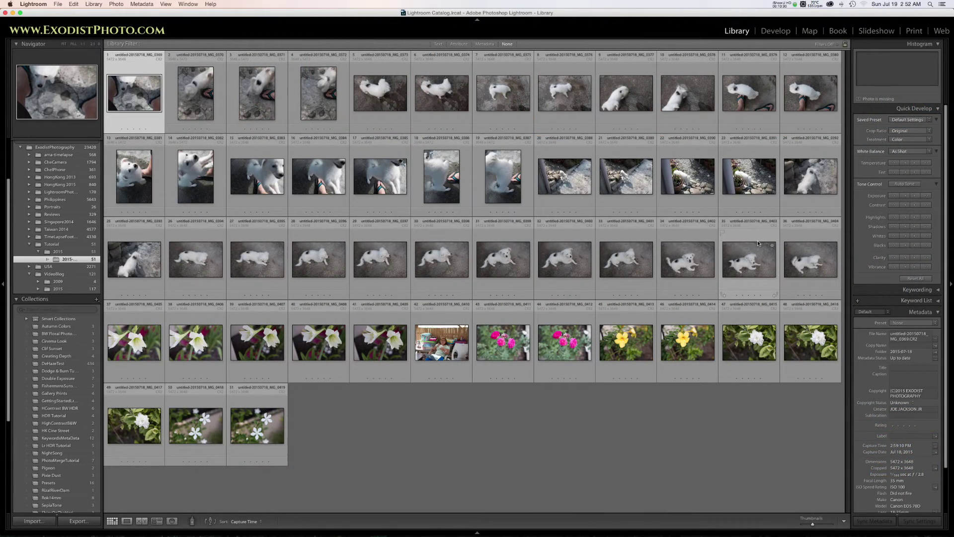
shift+click(805, 261)
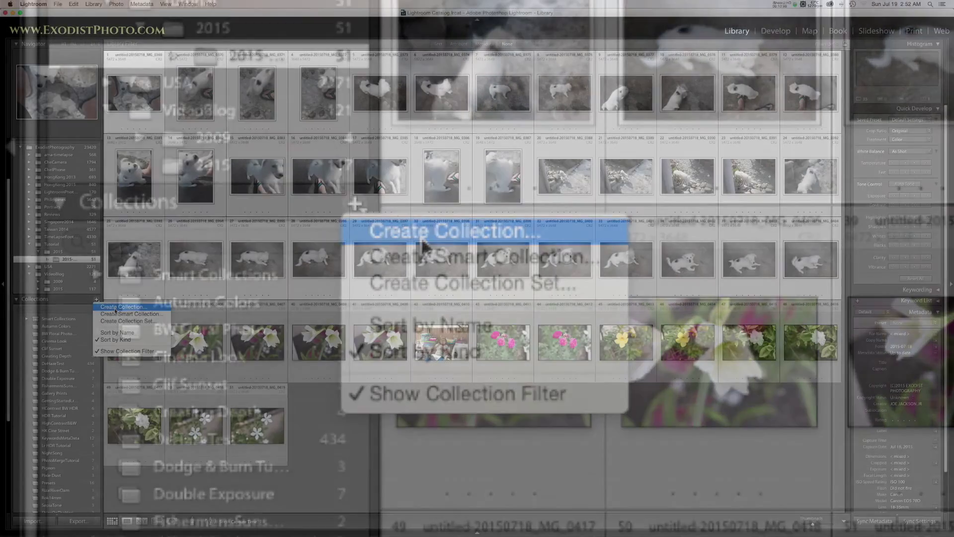
- Make a new collection called 'Cheeky' that includes the 36 selected dog photos
click(422, 237)
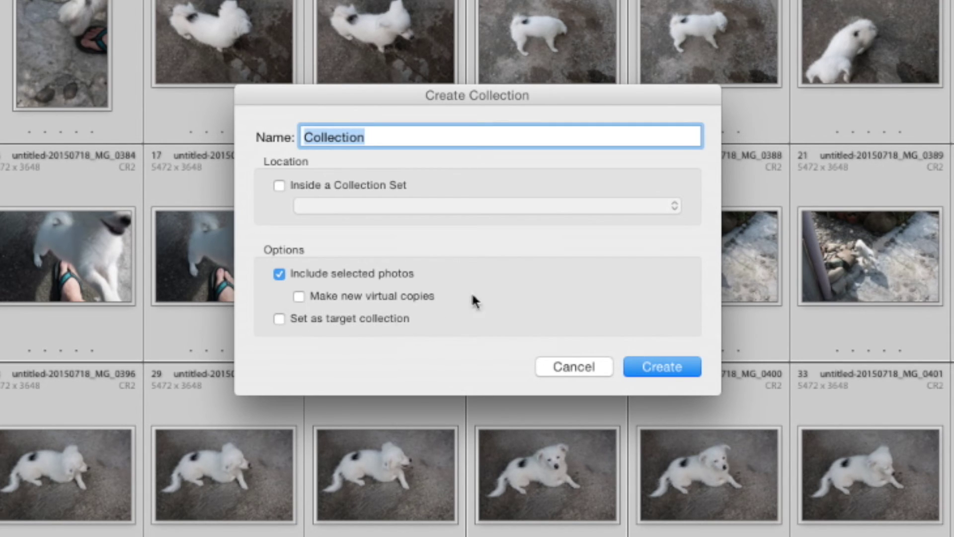
double_click(406, 138)
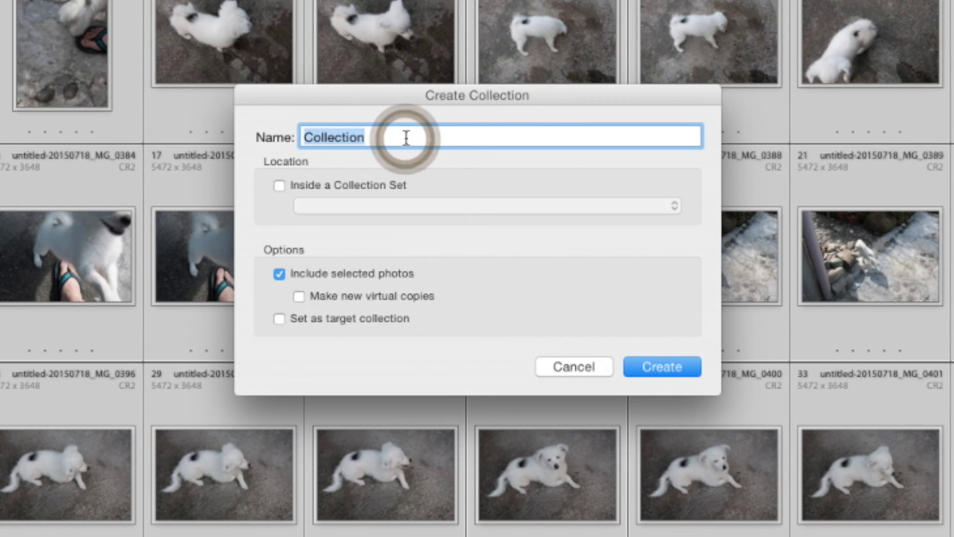
text(Che)
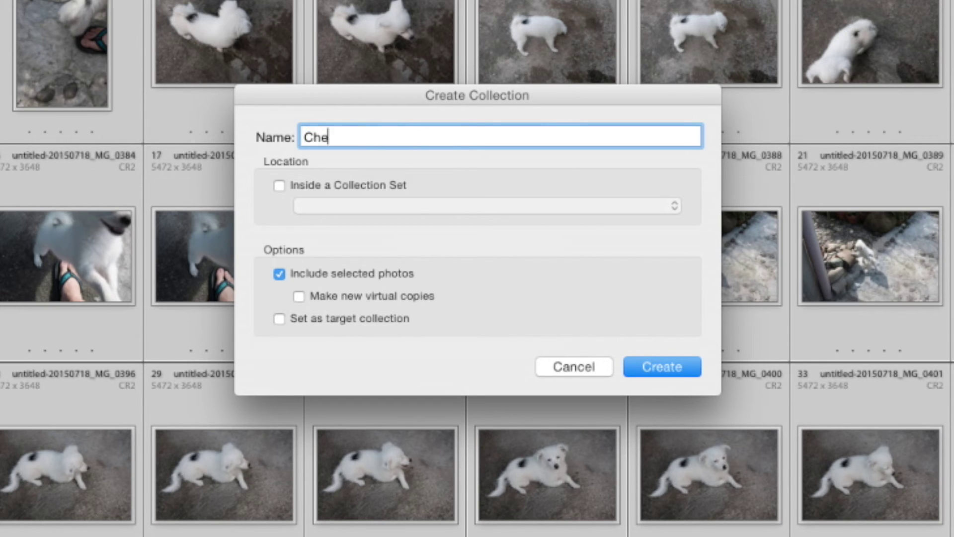
text(eky)
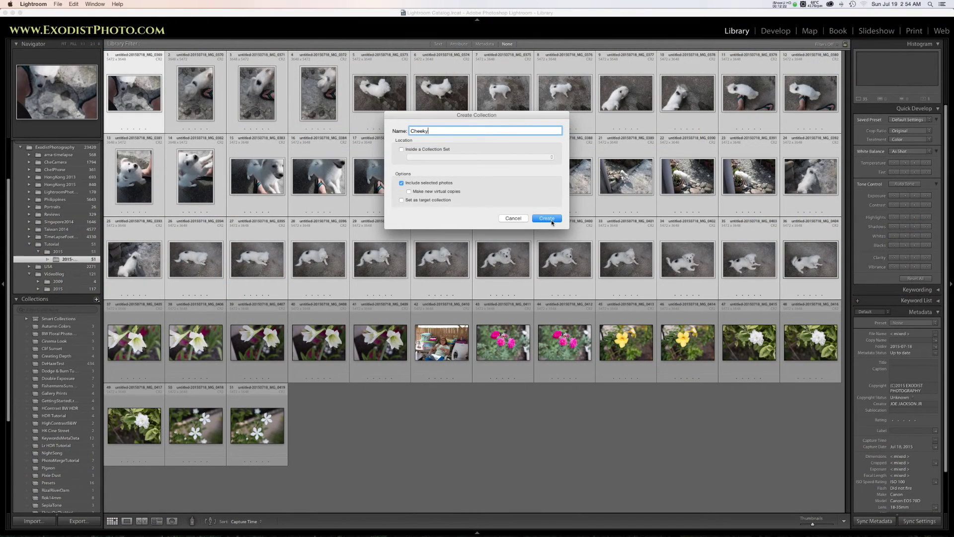
click(547, 218)
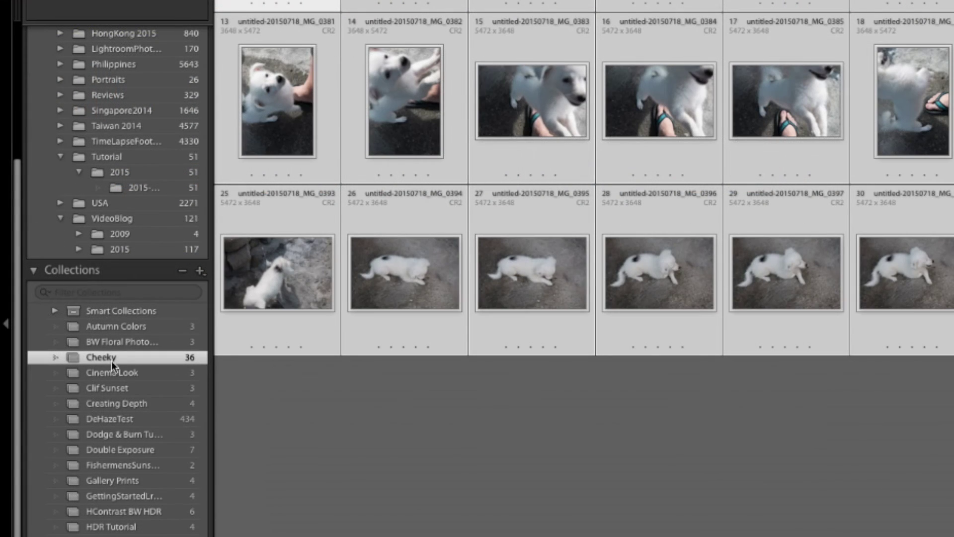
- View the 36 photos in Cheeky, then return to the dated Tutorial/2015 folder
click(109, 362)
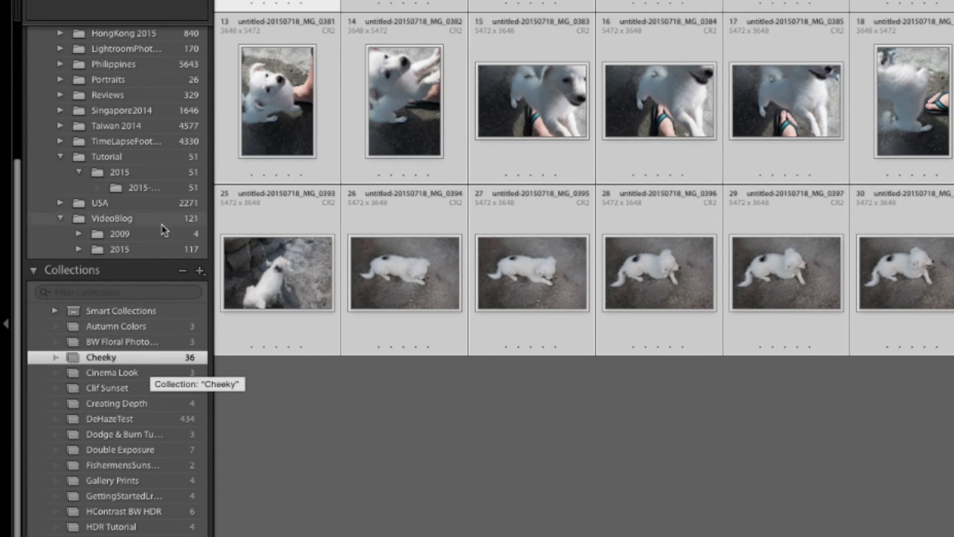
click(145, 187)
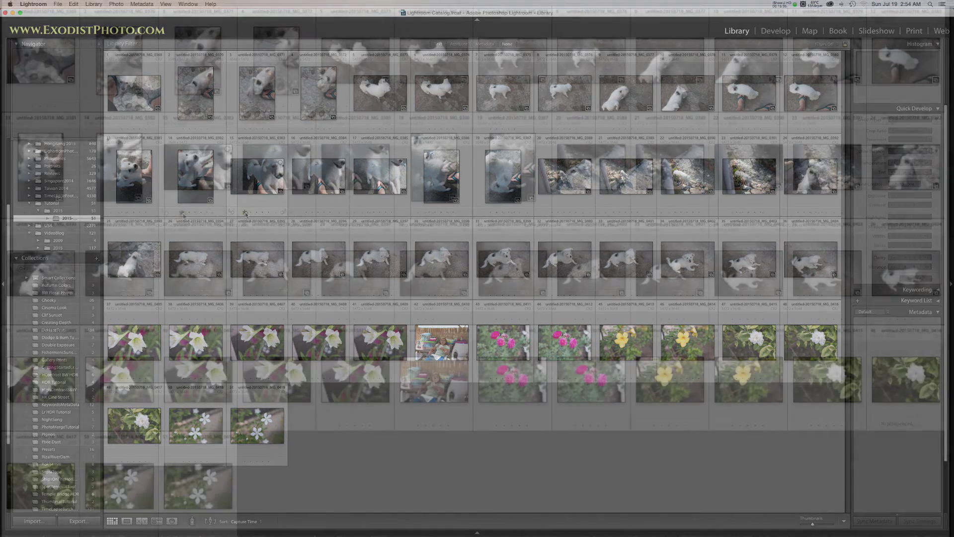
- Rate photos 13, 15, 31, 40, 43 and 47 one star, then filter to One Star and Higher
click(244, 212)
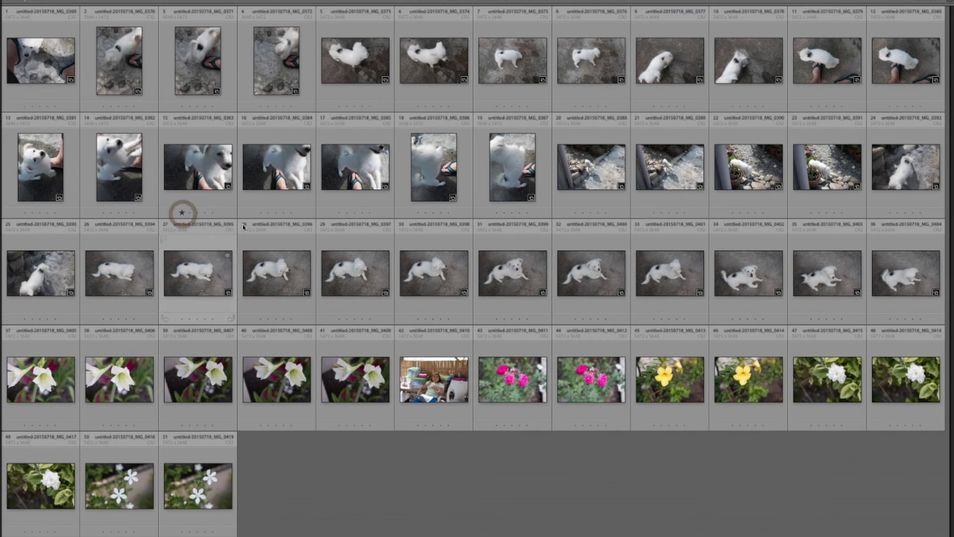
click(22, 213)
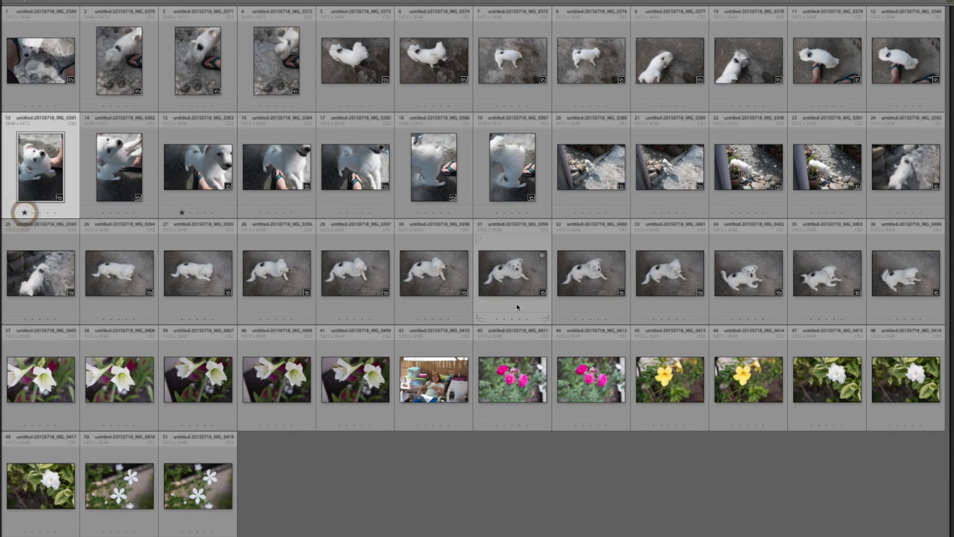
click(496, 319)
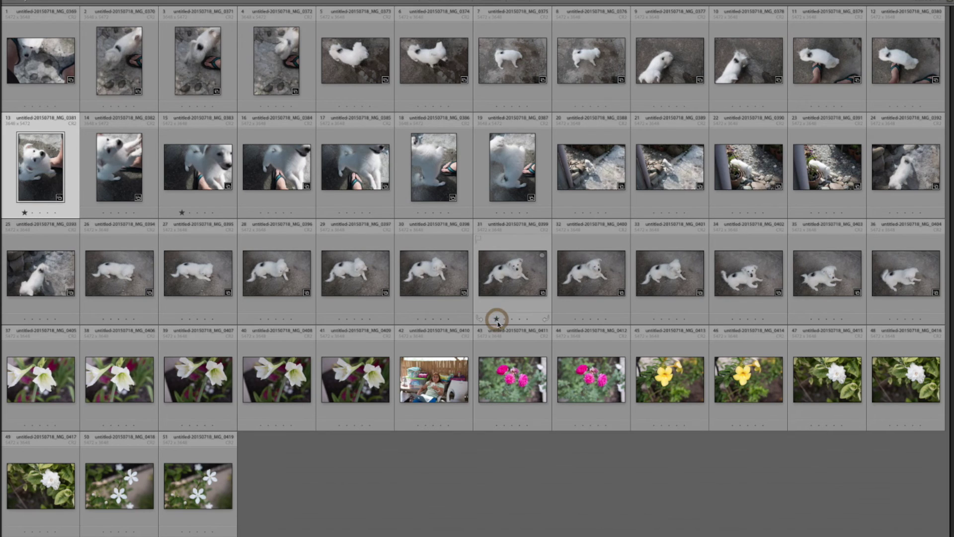
click(260, 425)
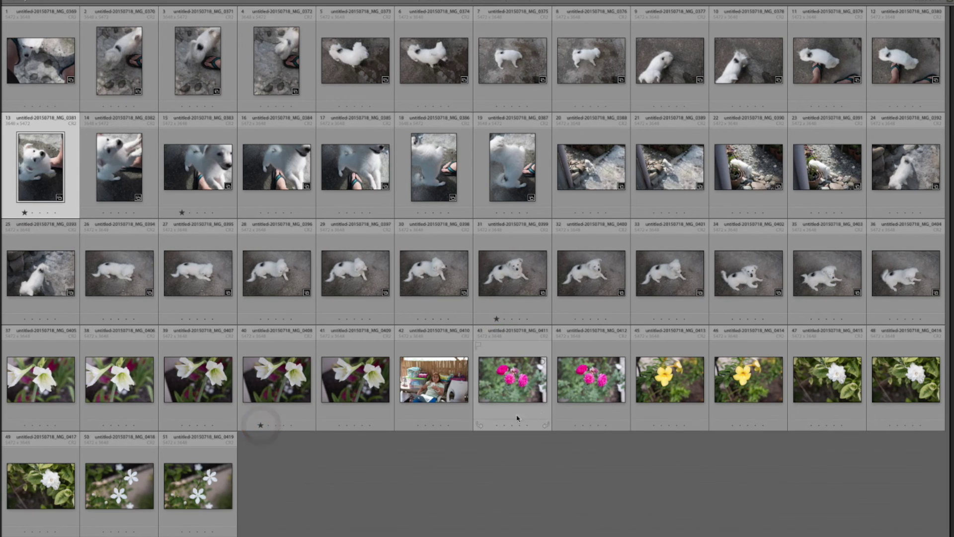
click(496, 425)
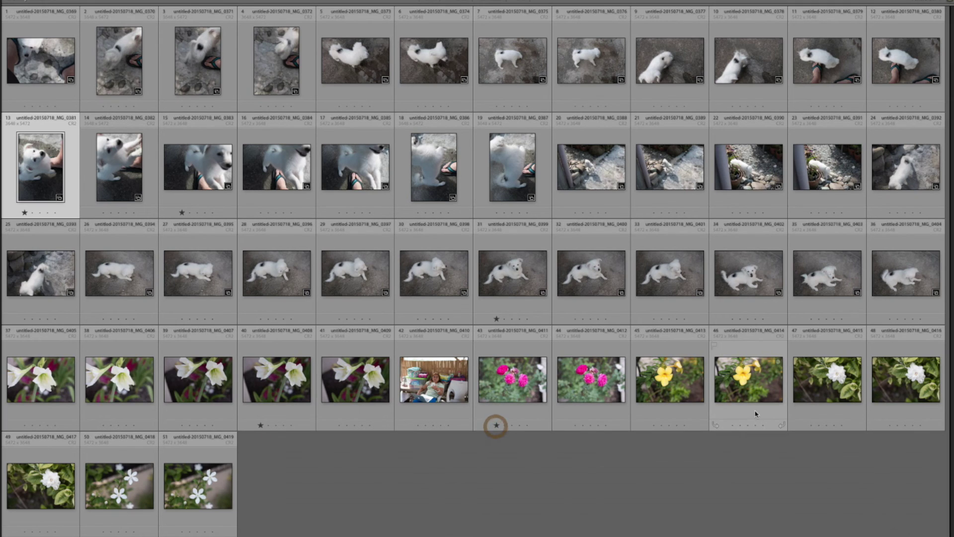
click(811, 426)
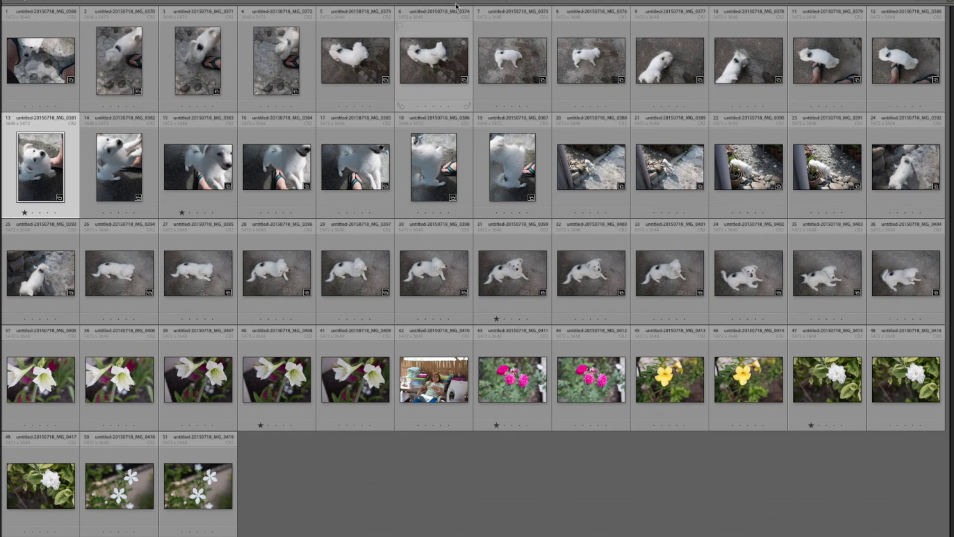
key(backslash)
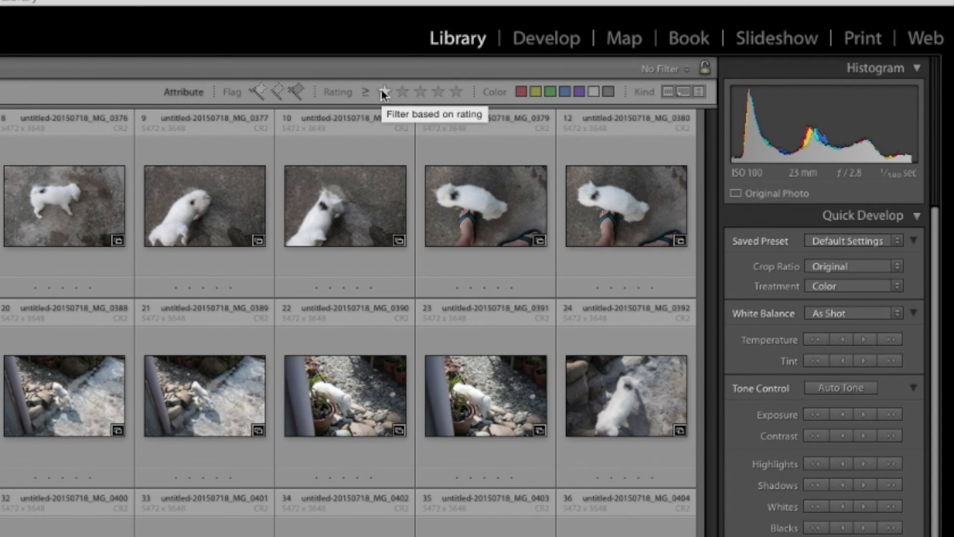
click(385, 93)
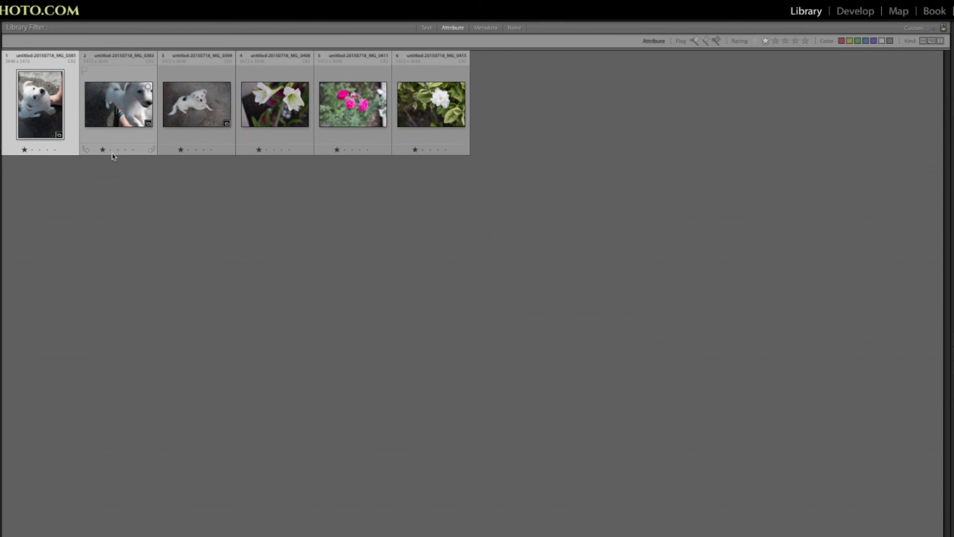
- Rate the upright dog and white flower photos two stars and filter to two stars or higher
click(31, 149)
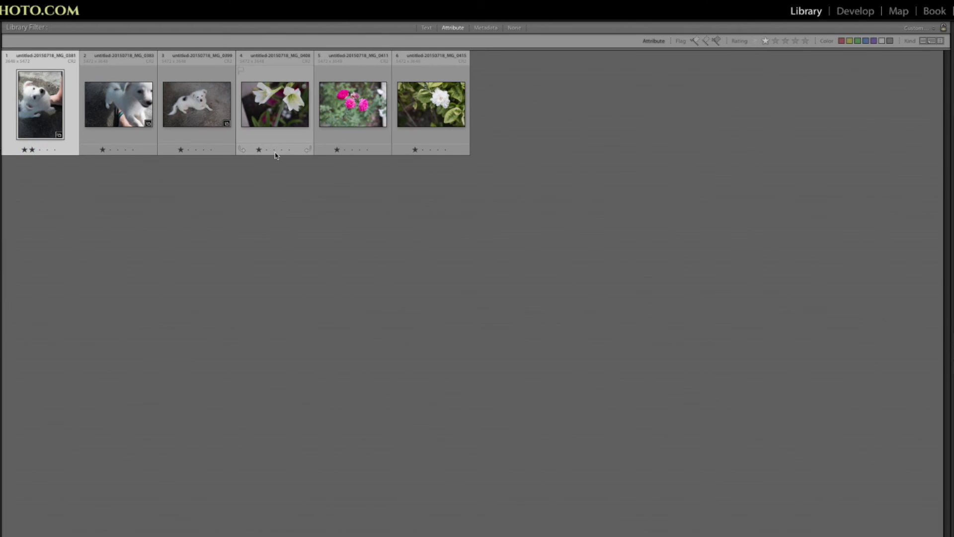
click(425, 149)
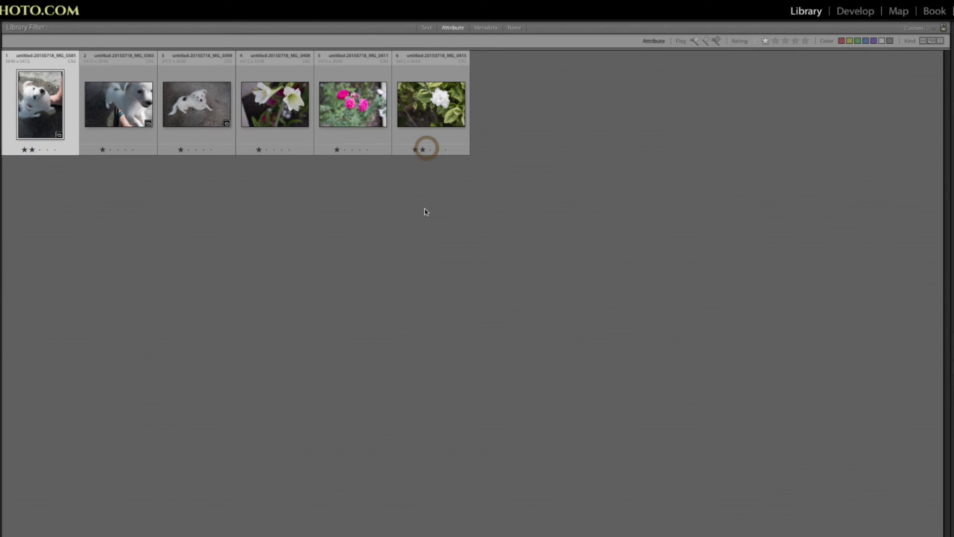
click(776, 41)
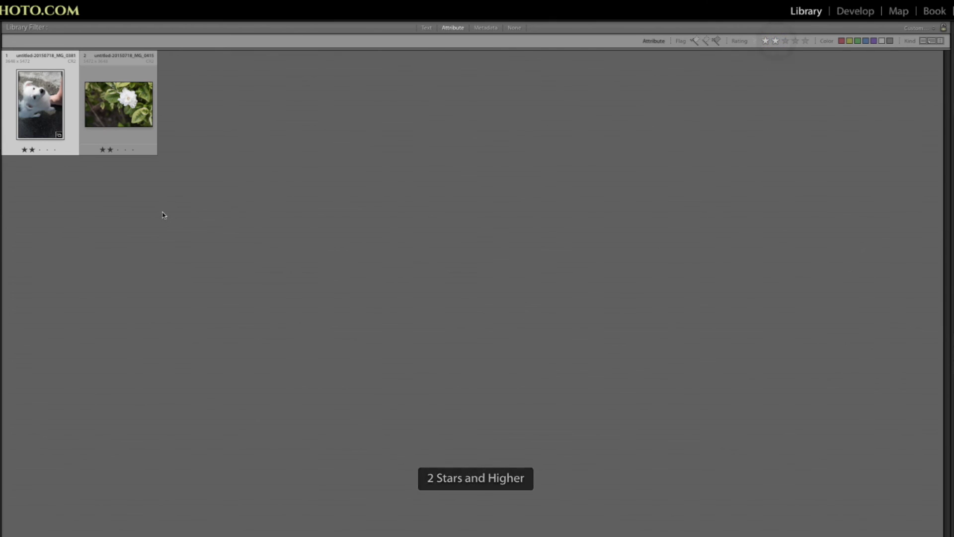
- Preview the flower and dog photos full size, then set the filter to one star or higher
double_click(124, 114)
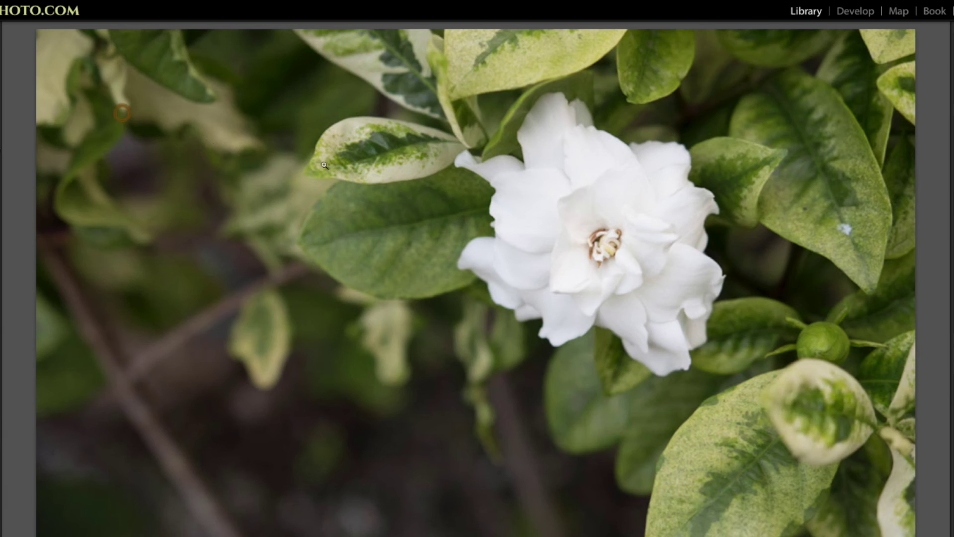
double_click(922, 204)
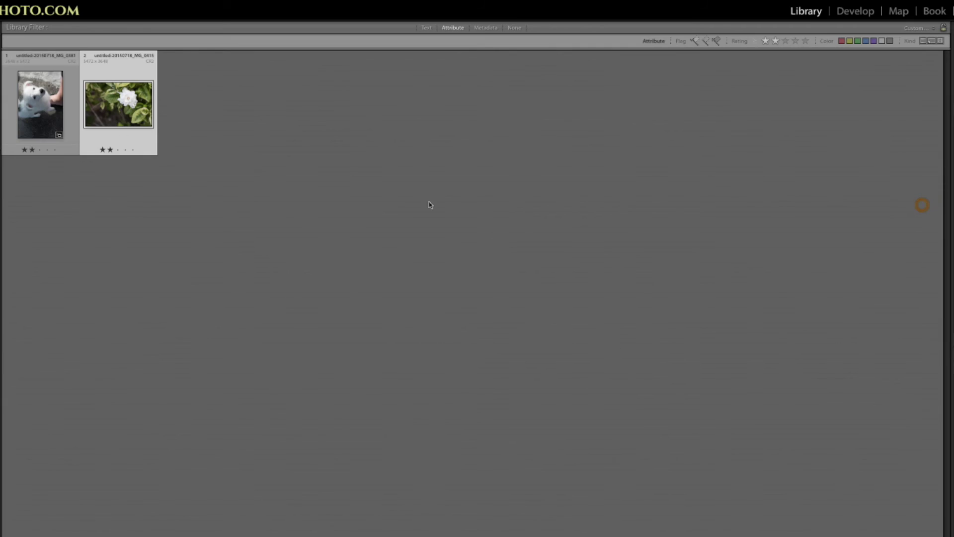
double_click(28, 104)
double_click(708, 246)
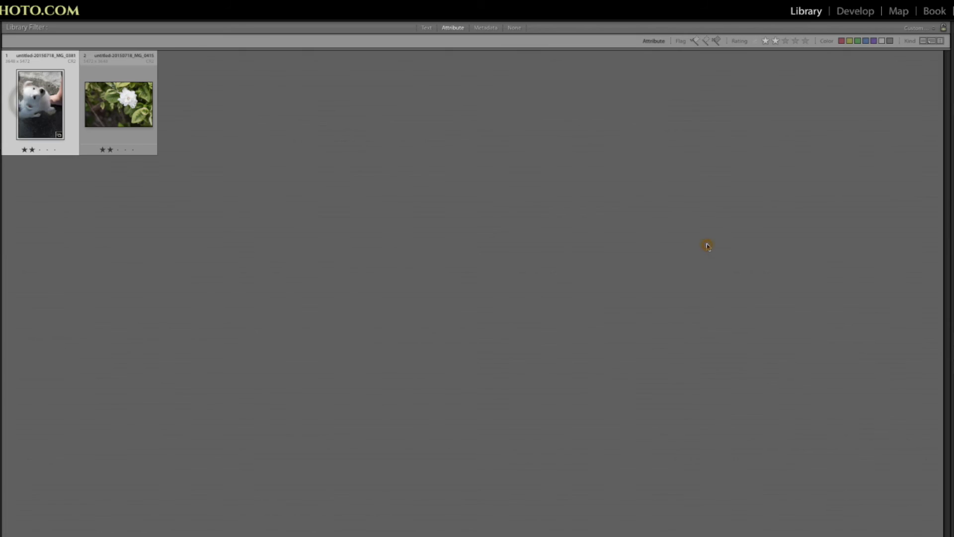
click(208, 132)
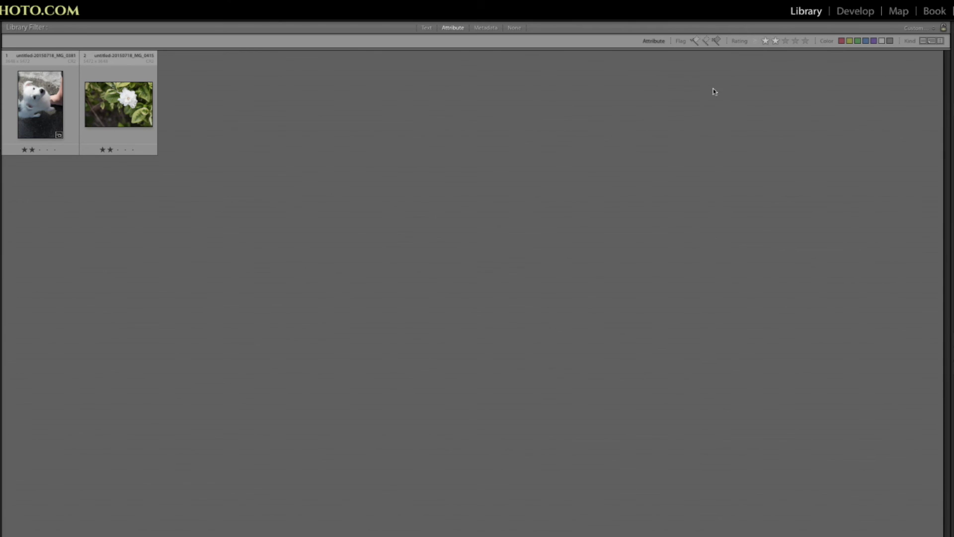
click(765, 40)
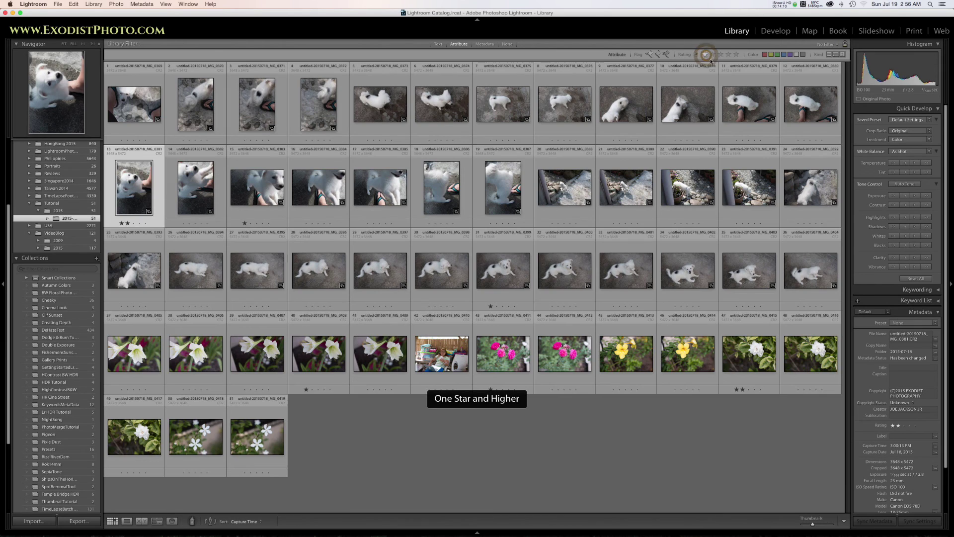
- Turn the Rating filter off and deselect all, so all 51 Tutorial photos show, then enter Develop
click(705, 54)
click(657, 481)
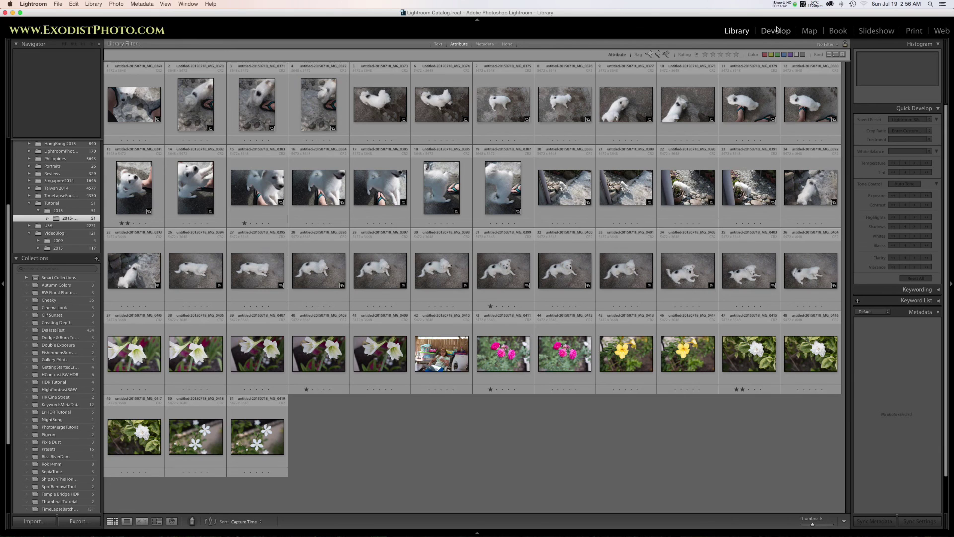
click(778, 30)
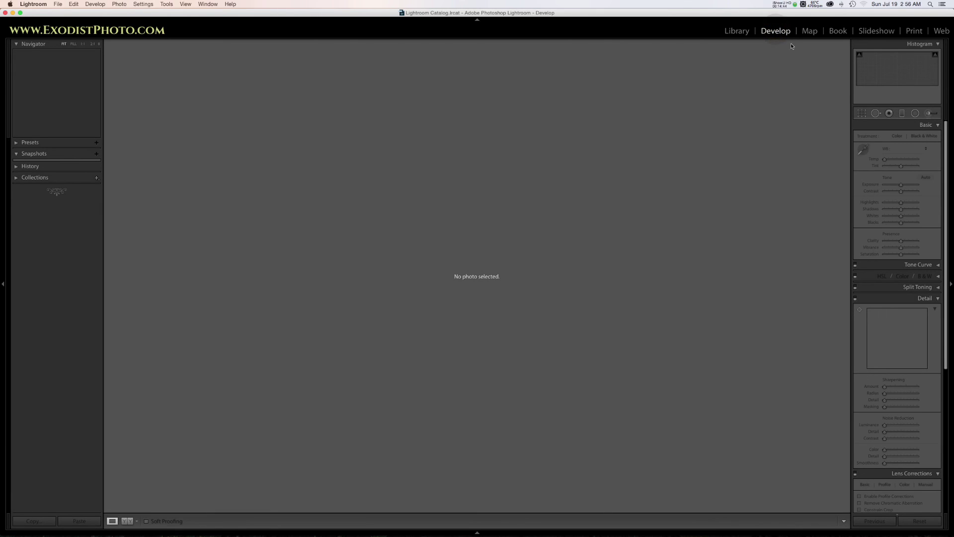
- Back in Library, pick thumbnail 31, the white dog lying on concrete, and open it in Develop
click(737, 31)
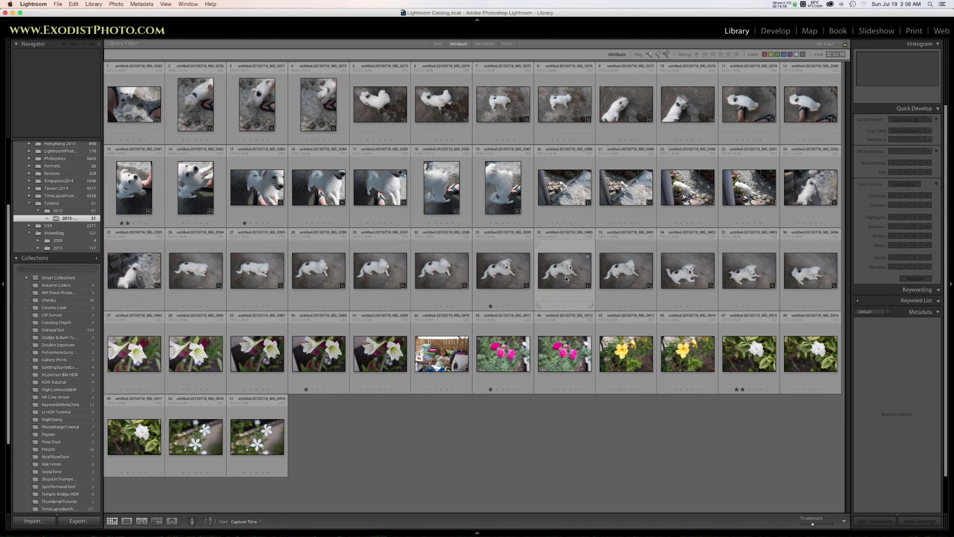
click(516, 271)
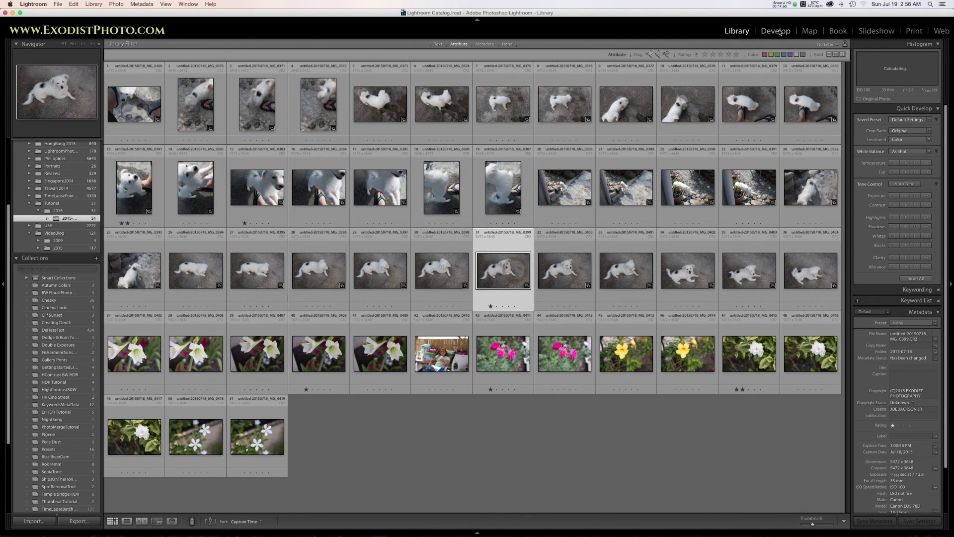
click(777, 32)
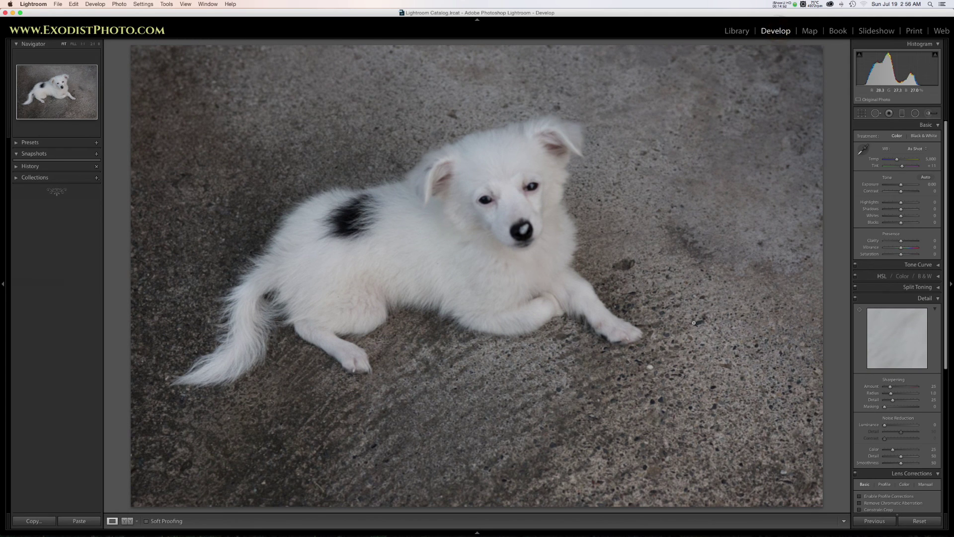